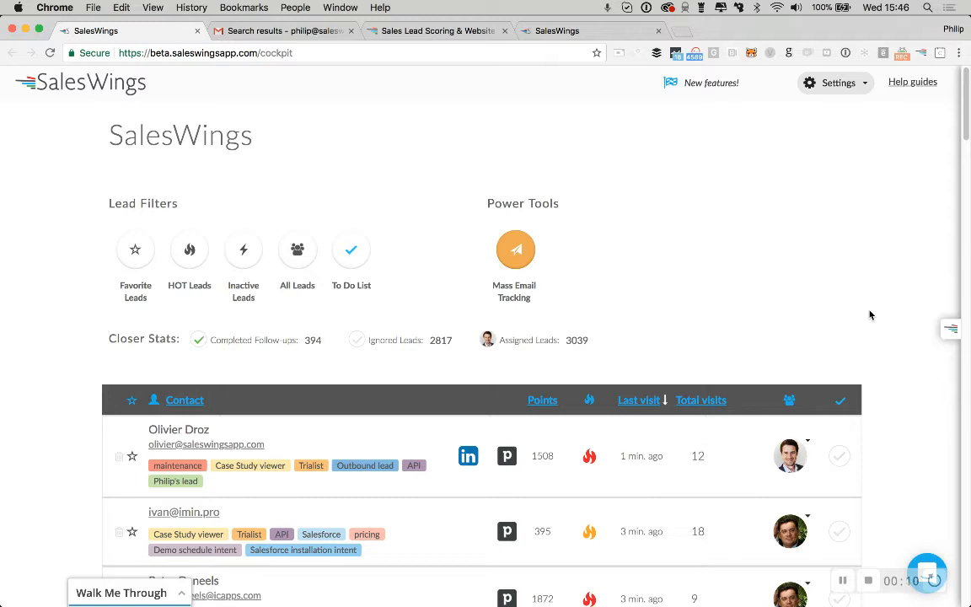
Review the lead filters and the contact list with its tags and points in the cockpit.
scroll(870, 314, "down", 2)
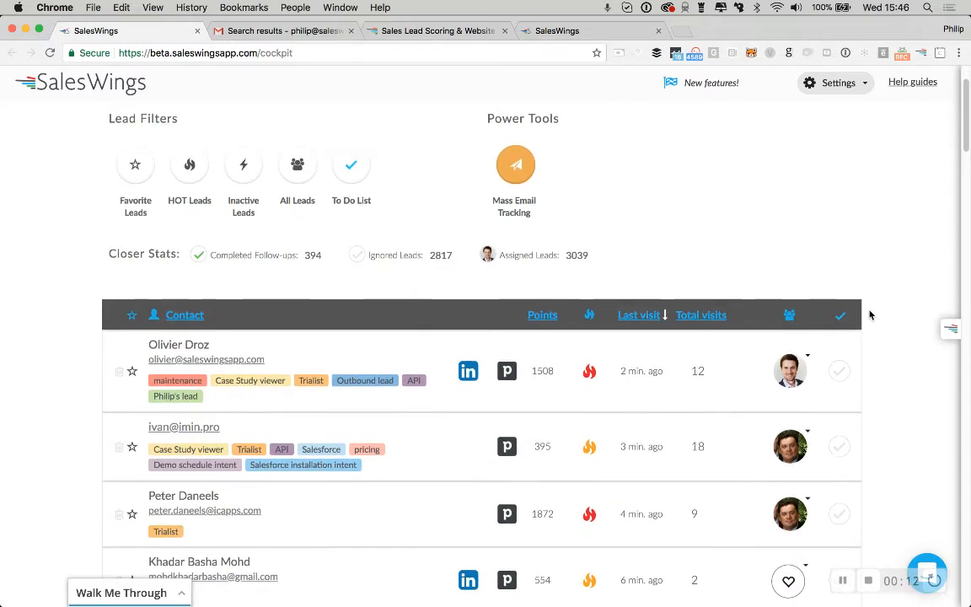
scroll(870, 315, "down", 1)
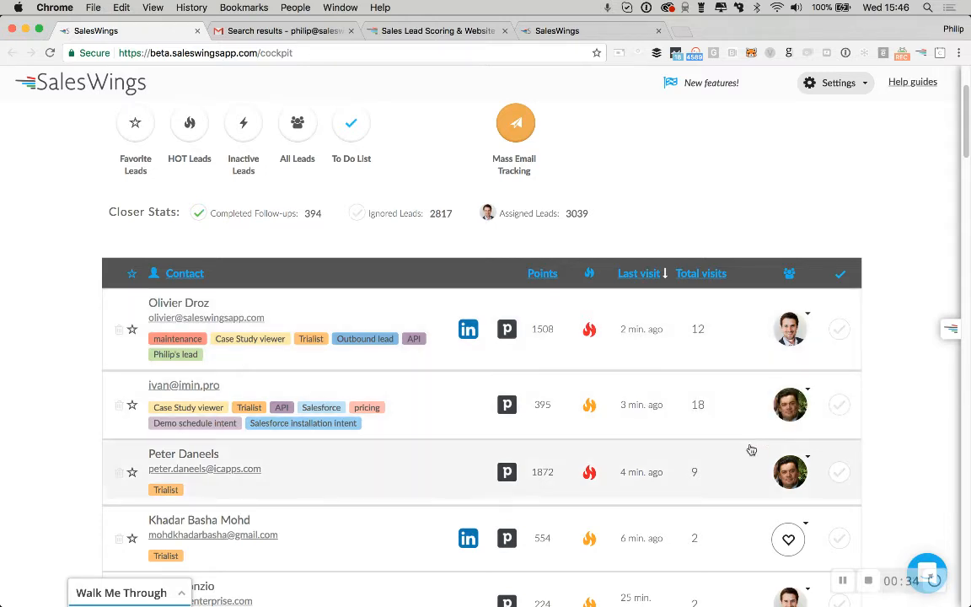
scroll(759, 479, "down", 3)
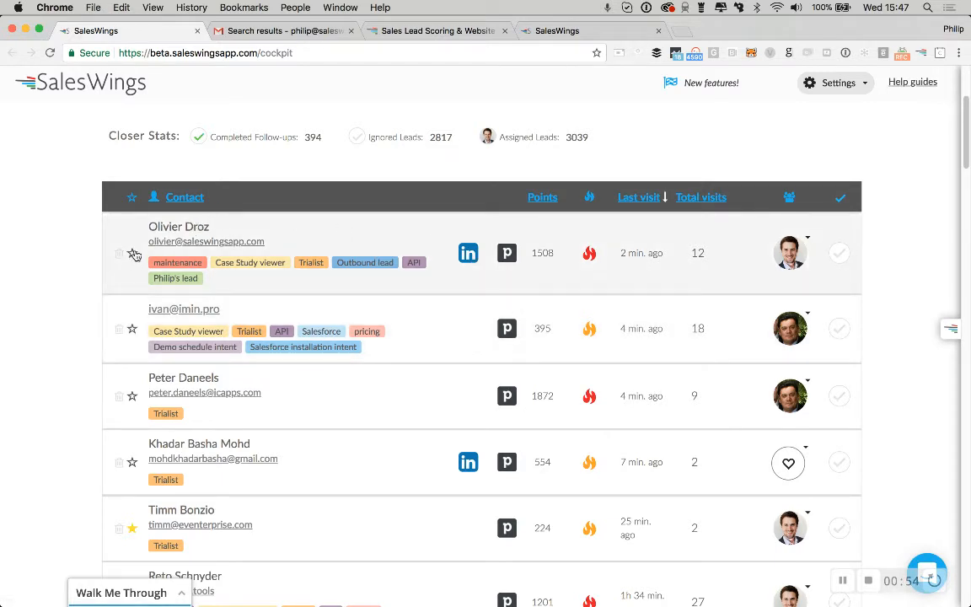
scroll(271, 173, "up", 3)
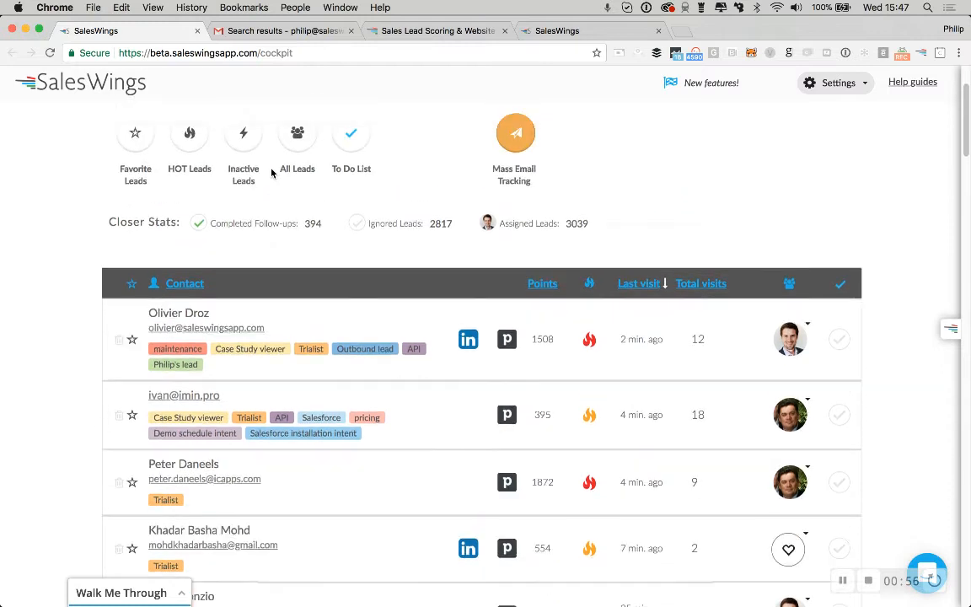
View the target segment notification emails in Gmail, and switch to the SalesWings website to look over its home page.
left_click(278, 32)
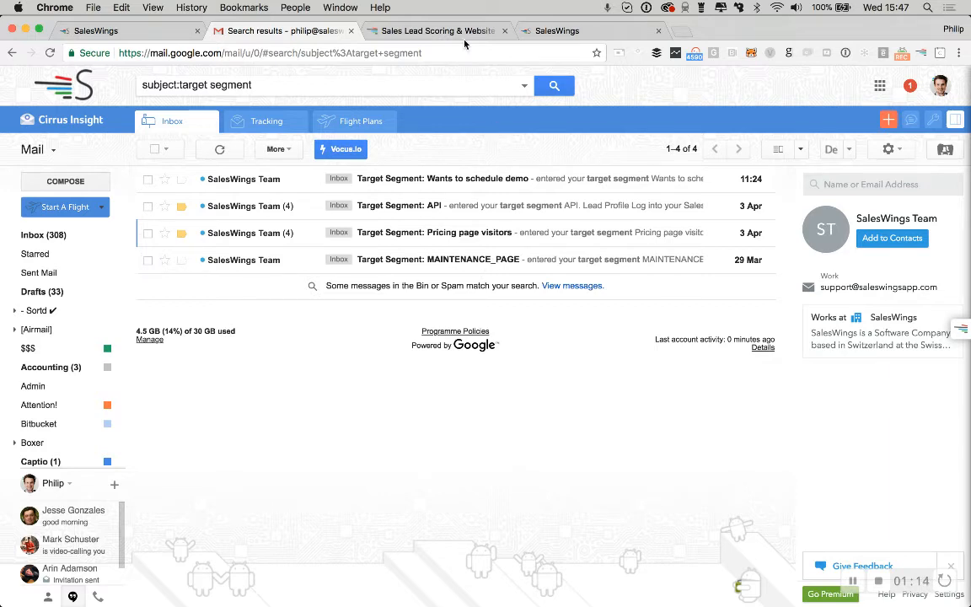
left_click(442, 31)
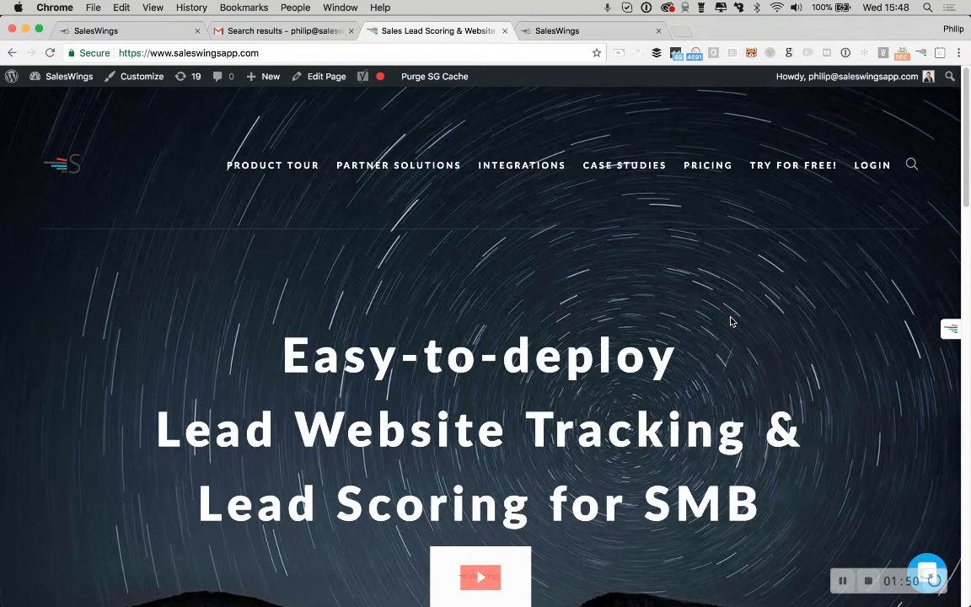
scroll(732, 321, "down", 3)
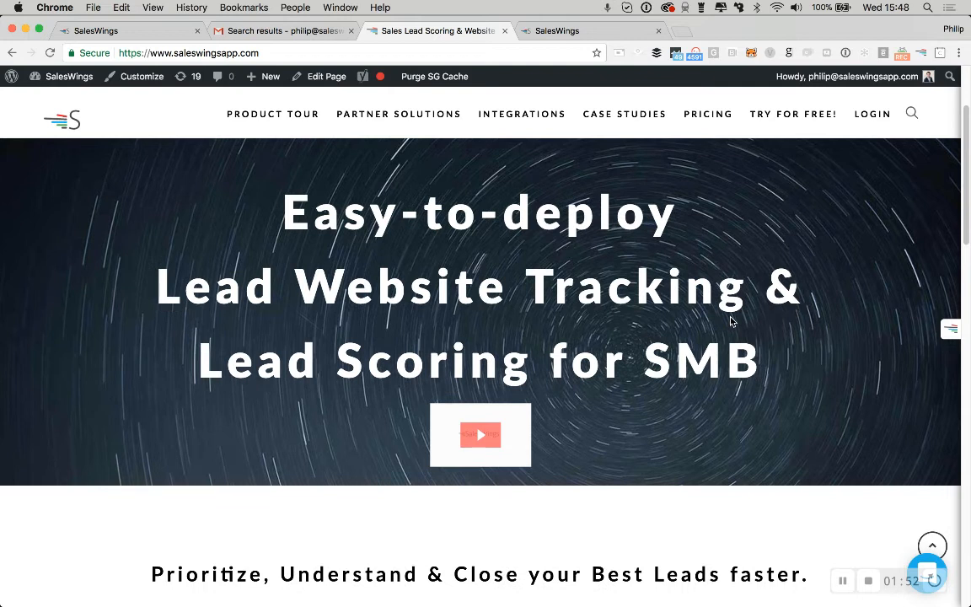
scroll(732, 321, "up", 3)
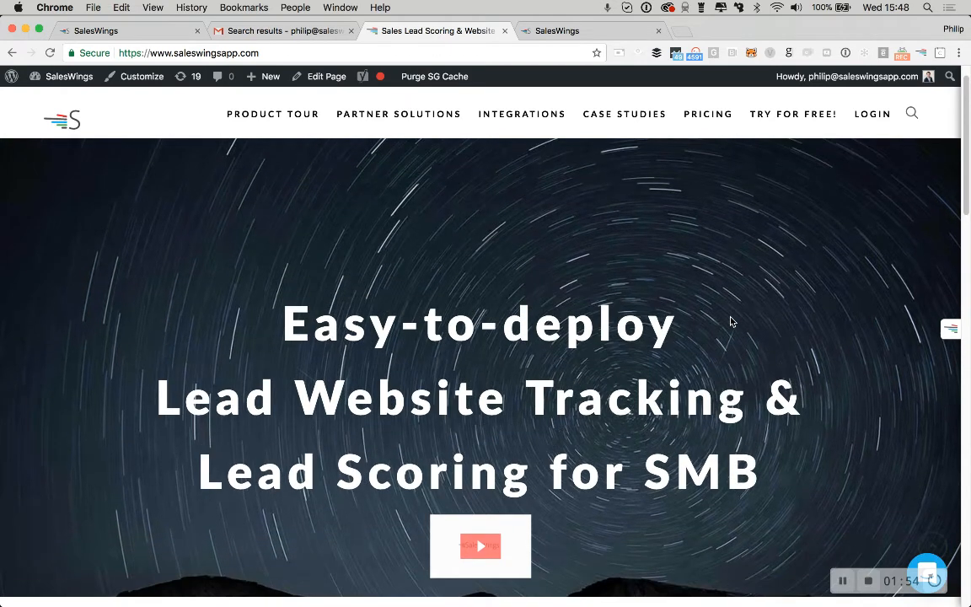
scroll(732, 321, "up", 1)
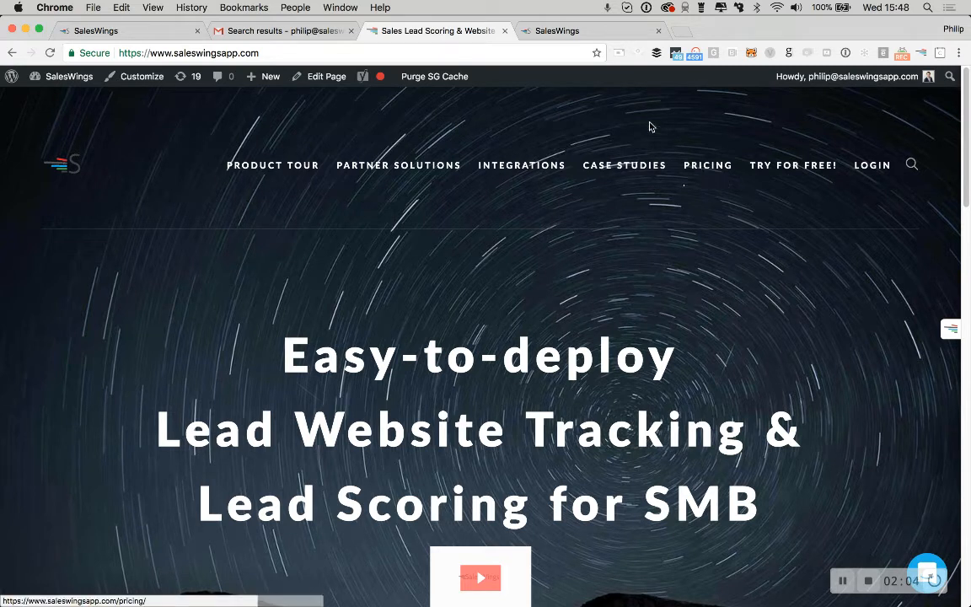
Switch to the SalesWings settings and open the Pricing page visitors segment under Segments, Tags, Point Lead Score & Automations.
left_click(591, 34)
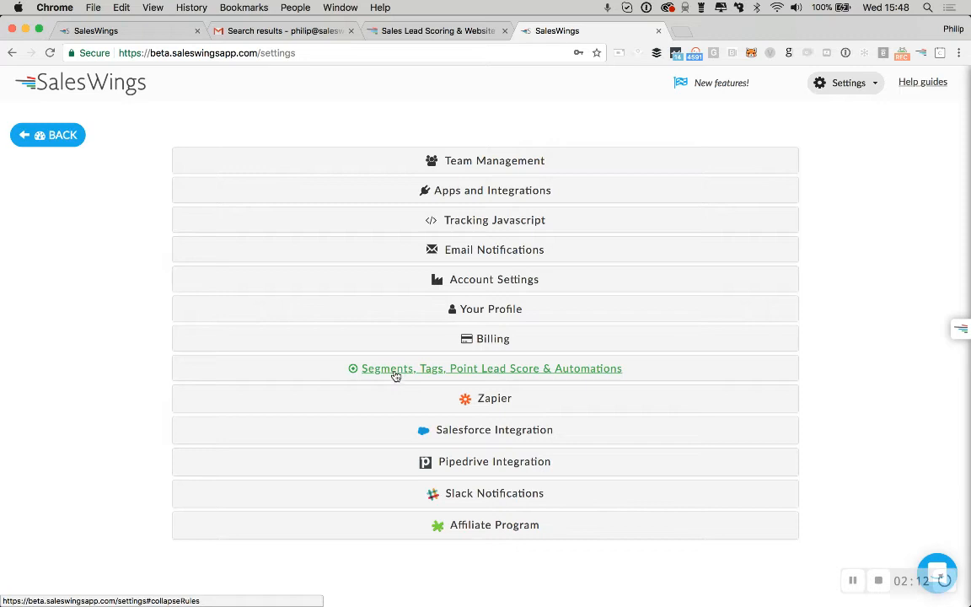
left_click(478, 369)
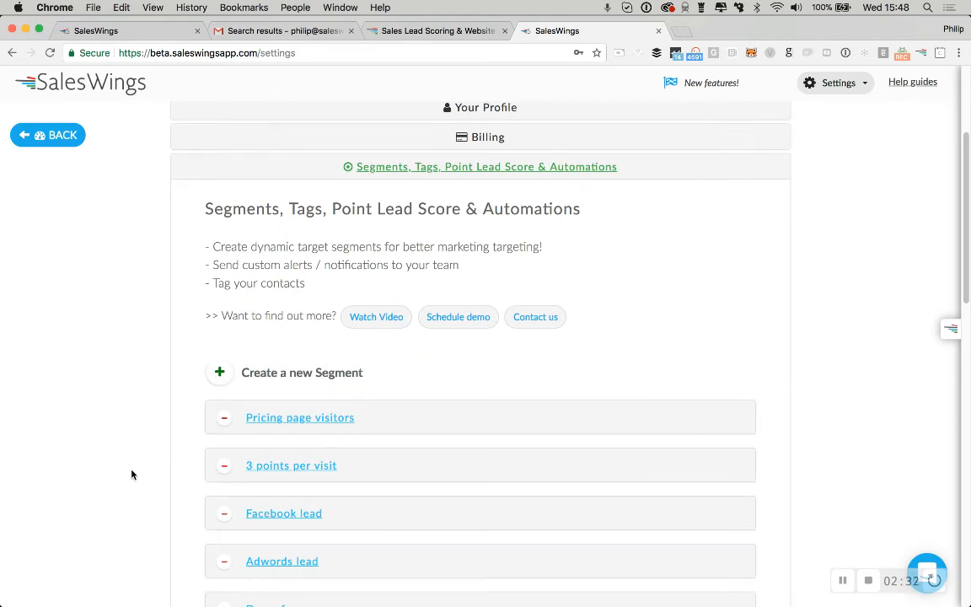
scroll(132, 474, "down", 2)
scroll(132, 475, "down", 2)
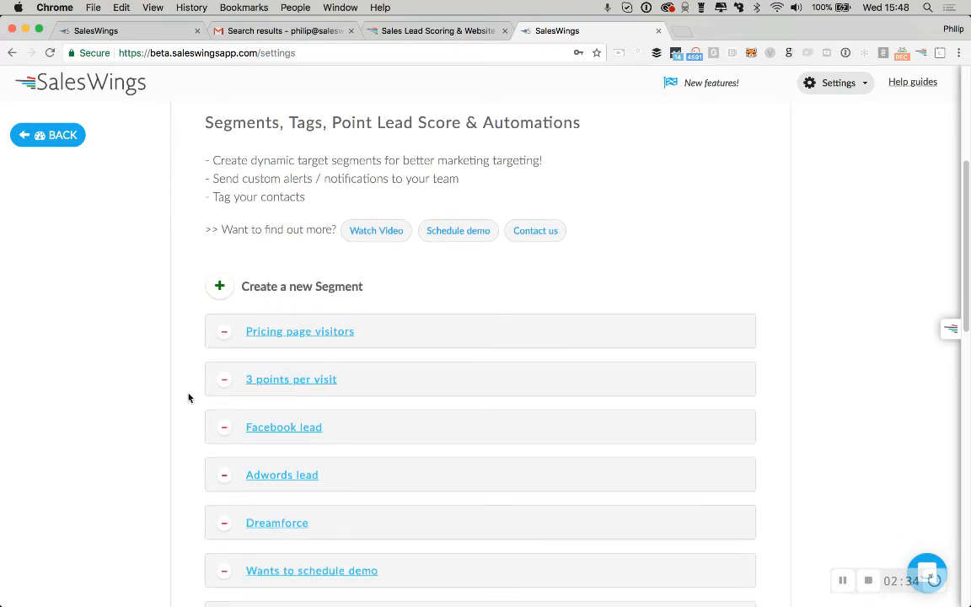
left_click(263, 336)
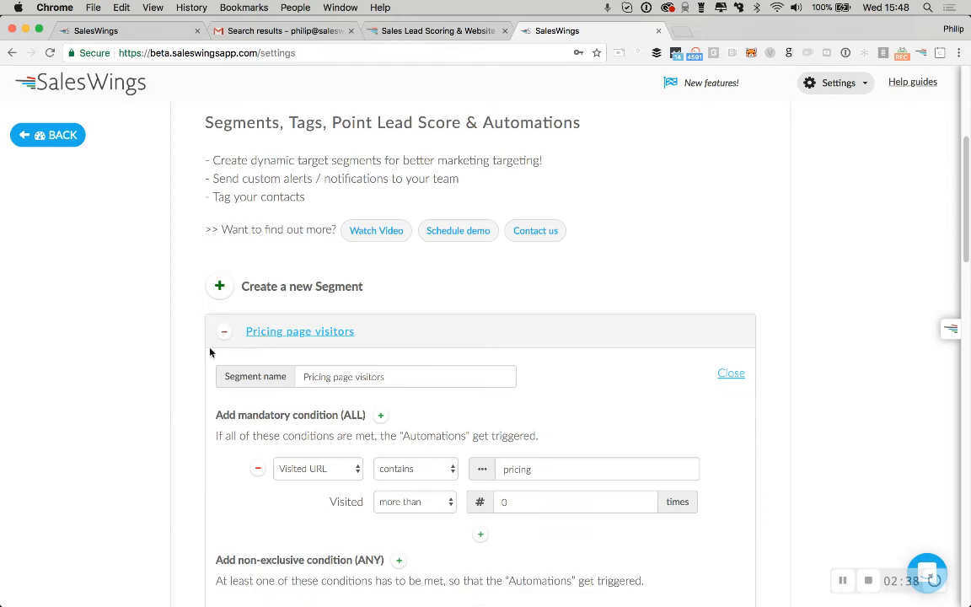
Check which condition types are available for the segment's mandatory Visited URL condition, keeping Visited URL.
scroll(133, 446, "down", 3)
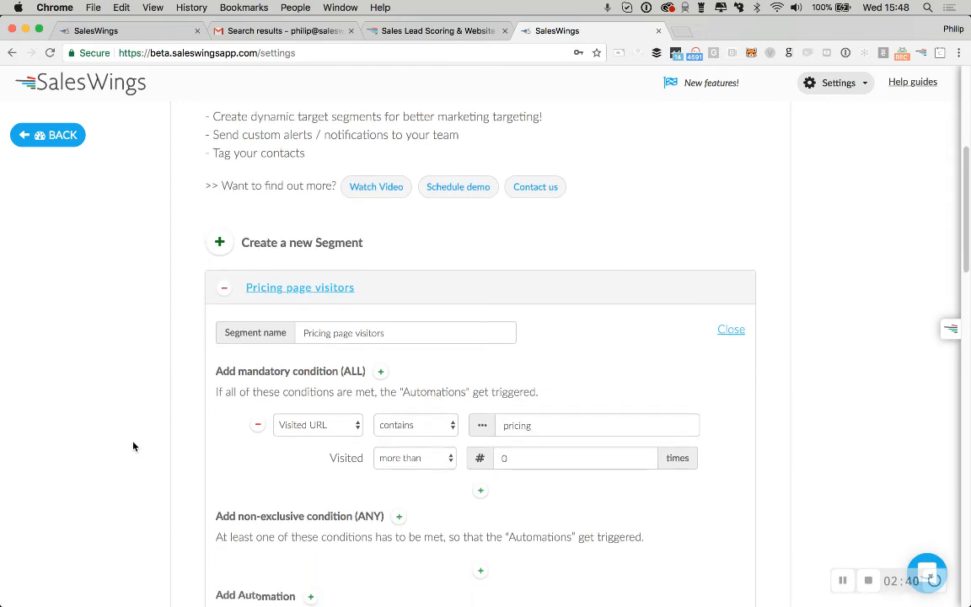
scroll(132, 446, "down", 3)
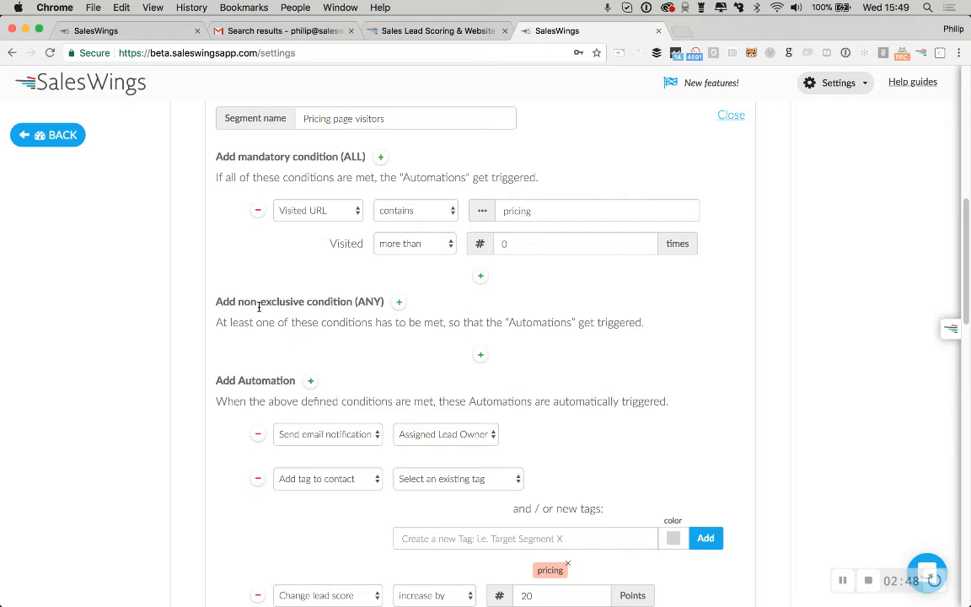
left_click(318, 213)
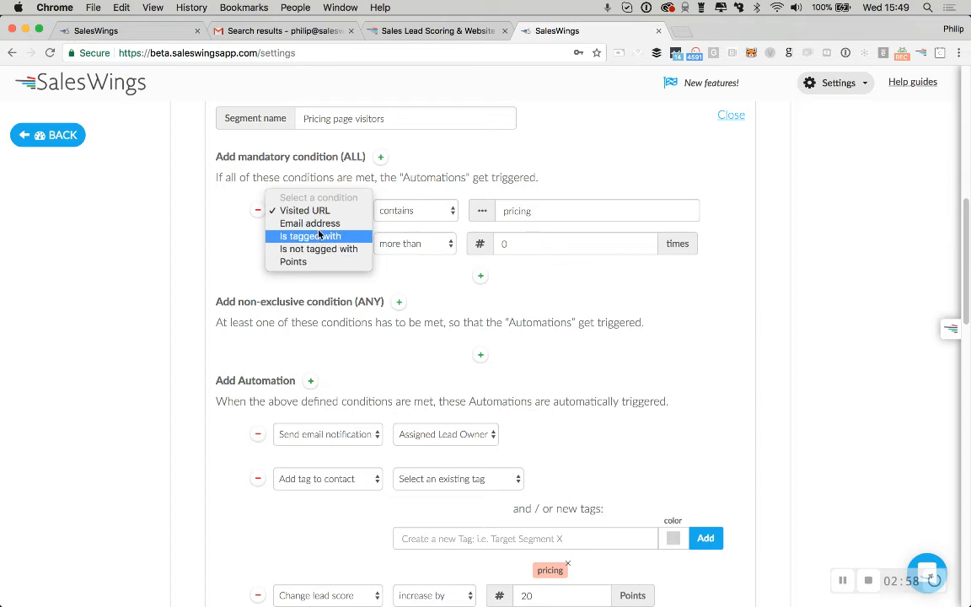
left_click(324, 185)
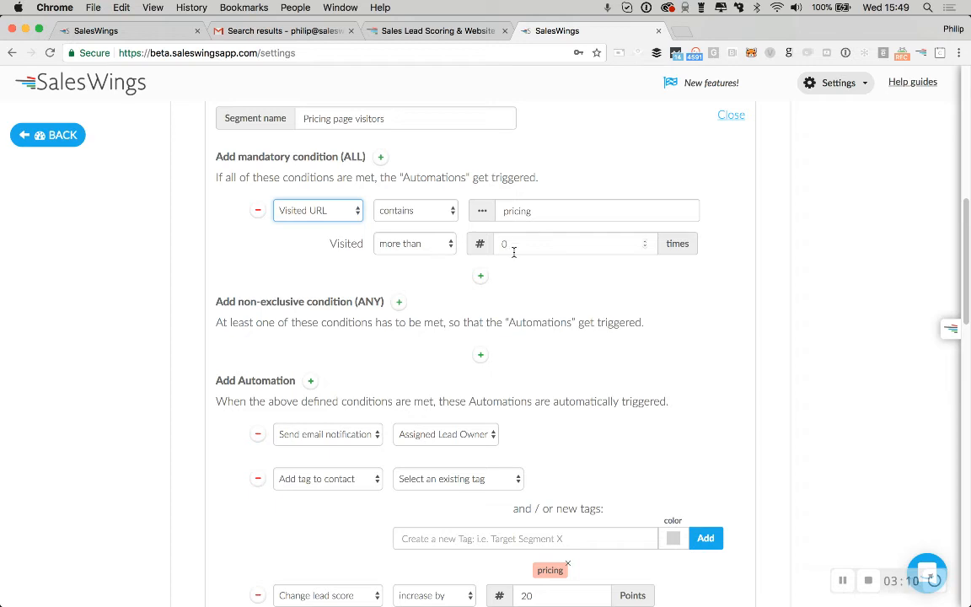
Check which automation types are available for the segment's first automation, keeping Send email notification.
scroll(526, 302, "down", 3)
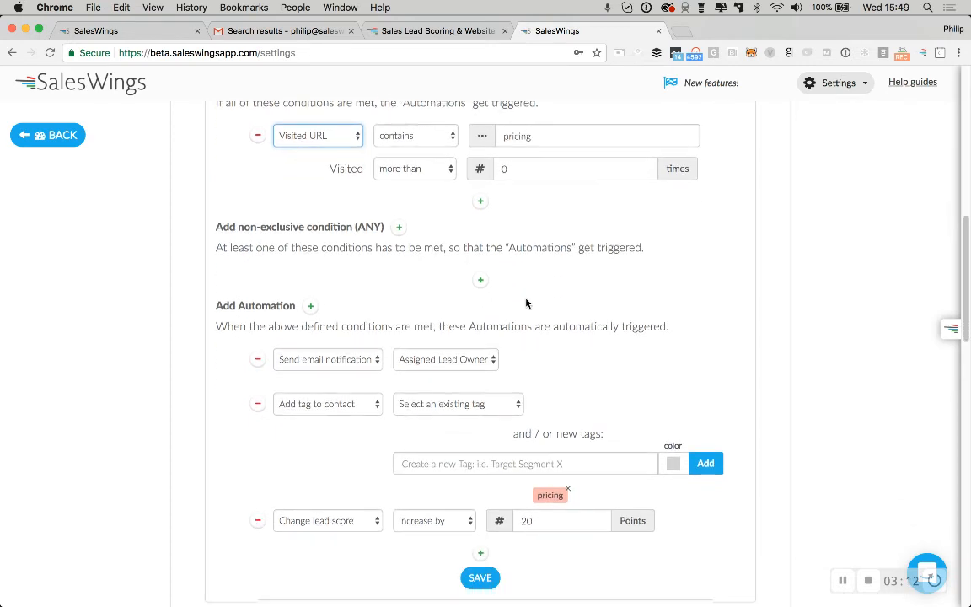
scroll(527, 301, "down", 2)
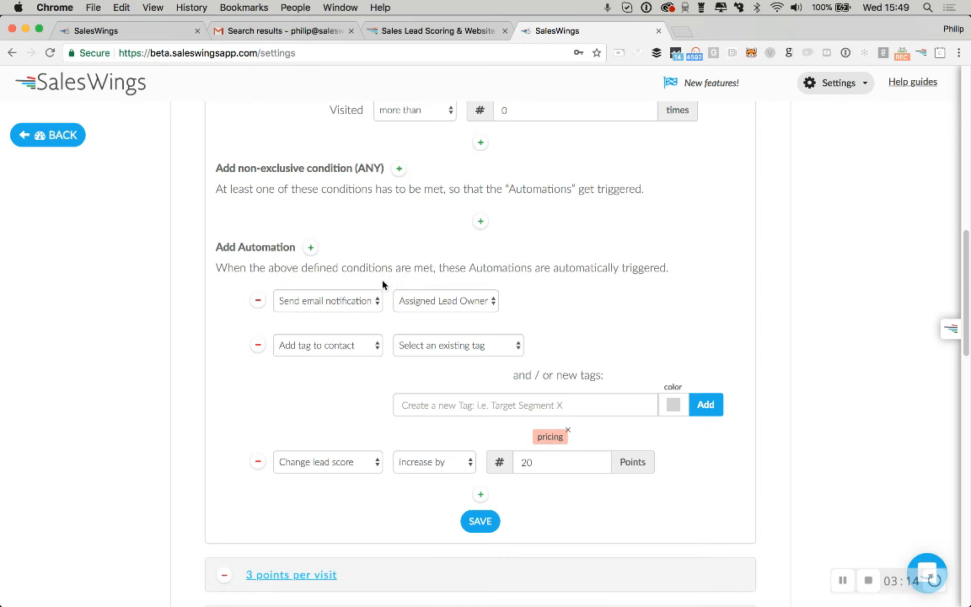
left_click(369, 302)
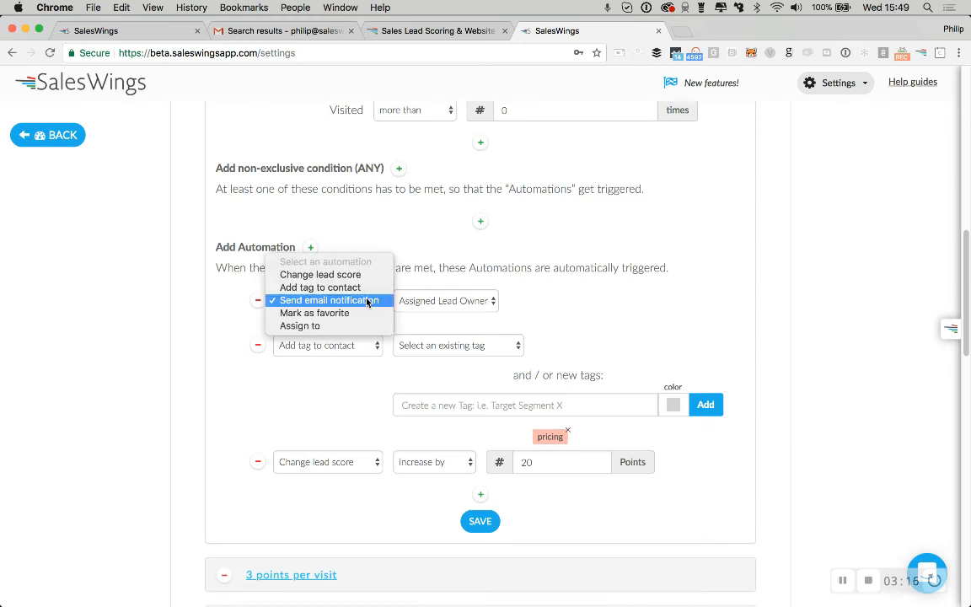
left_click(369, 301)
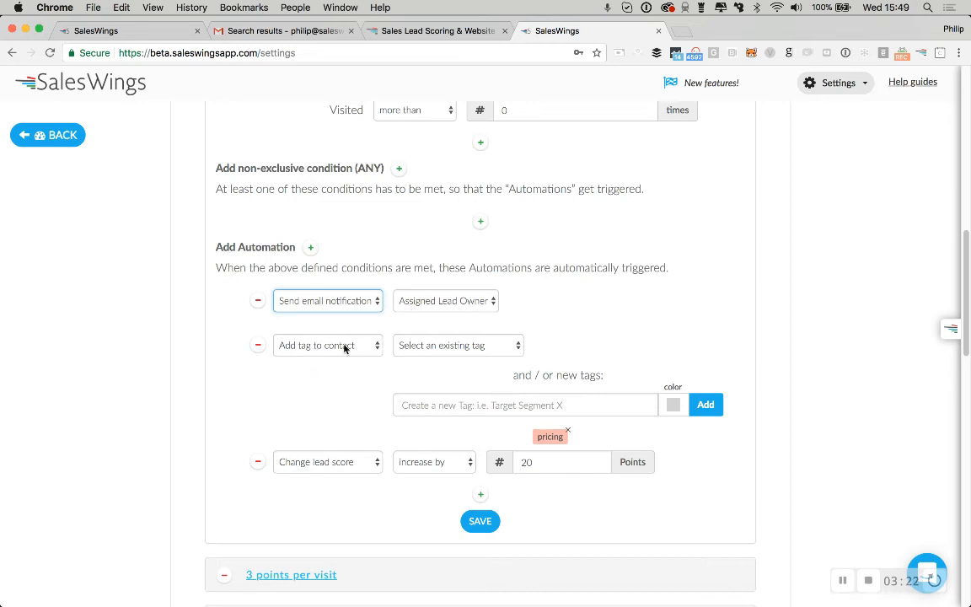
Look through the existing tags offered for the Add tag to contact automation without choosing one.
left_click(475, 348)
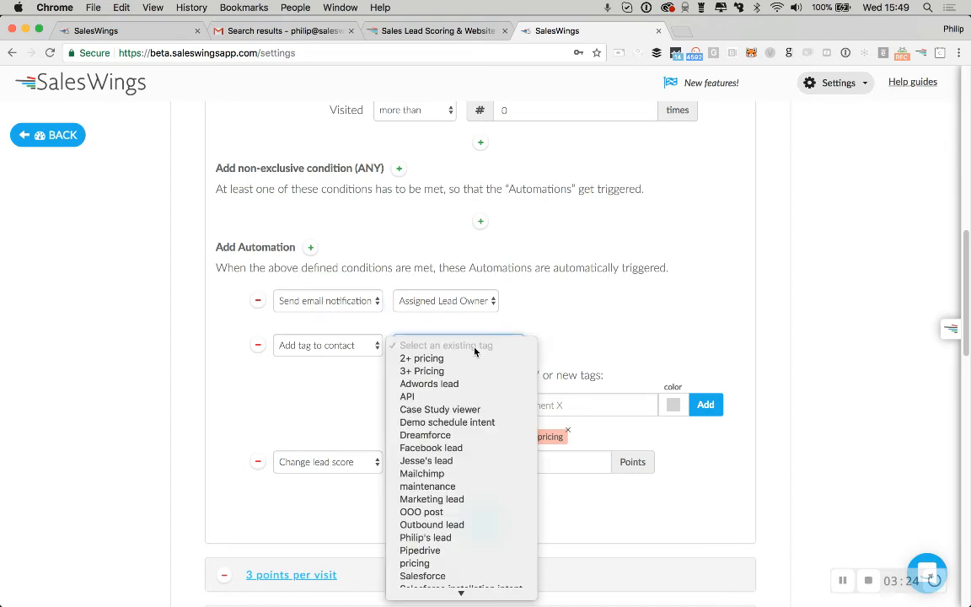
left_click(574, 345)
left_click(636, 397)
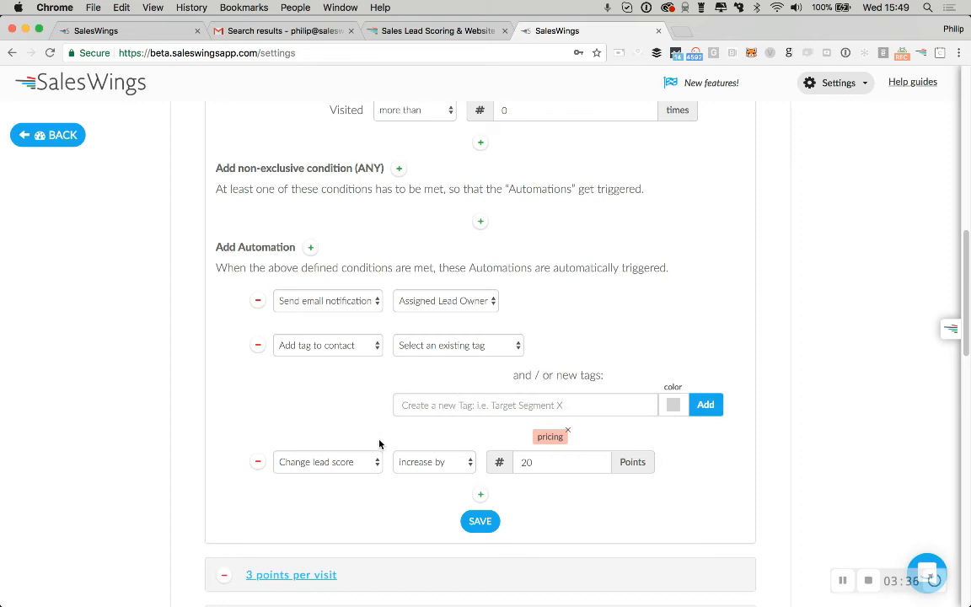
Check the automation types and the score adjustment options for the Change lead score automation, keeping its settings.
left_click(342, 463)
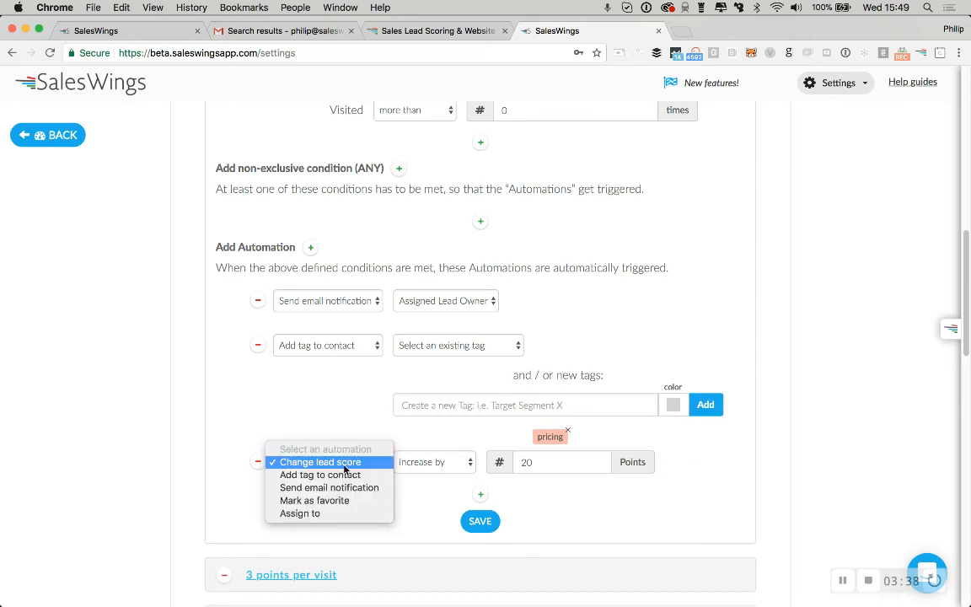
left_click(344, 464)
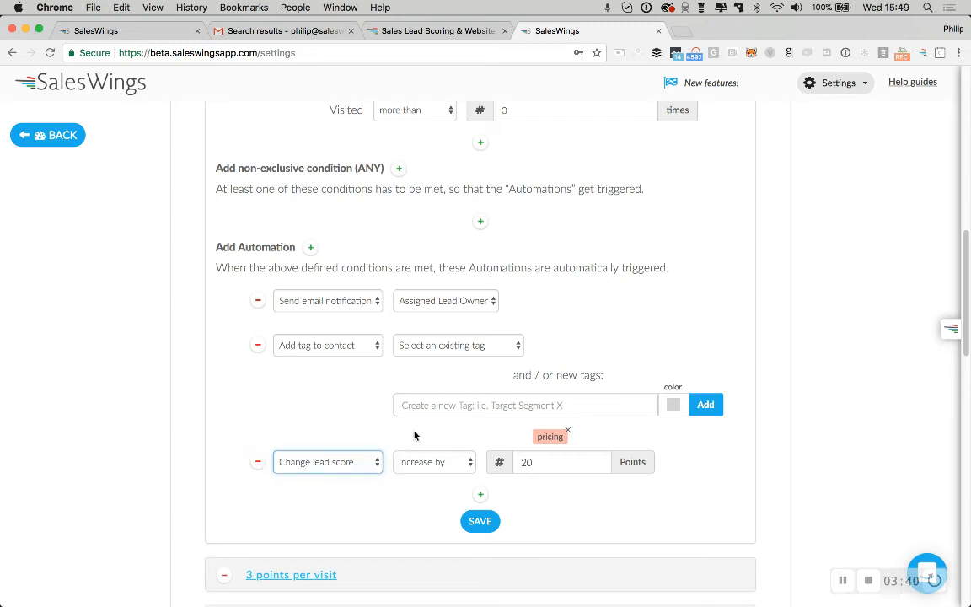
left_click(418, 464)
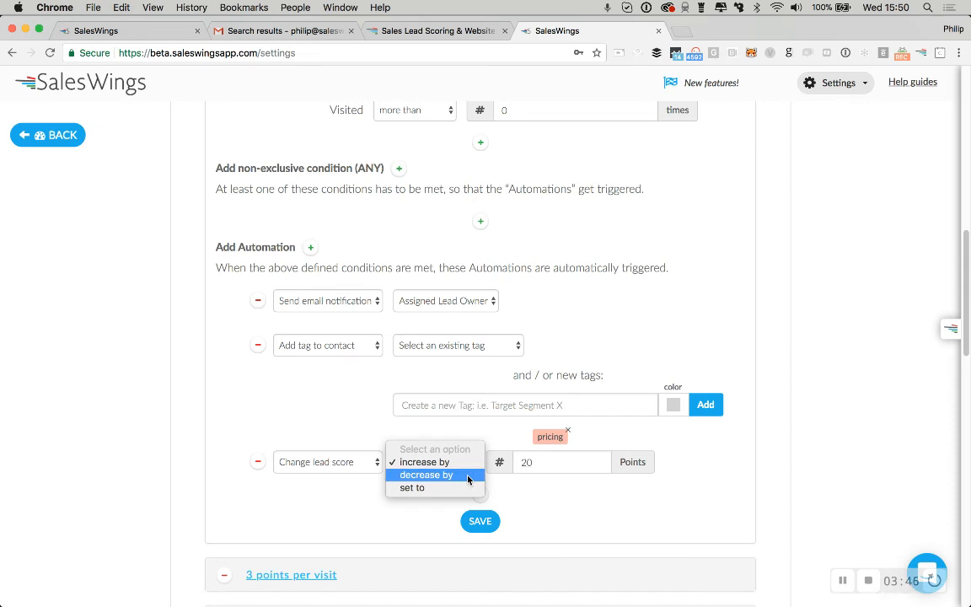
left_click(525, 500)
left_click(364, 463)
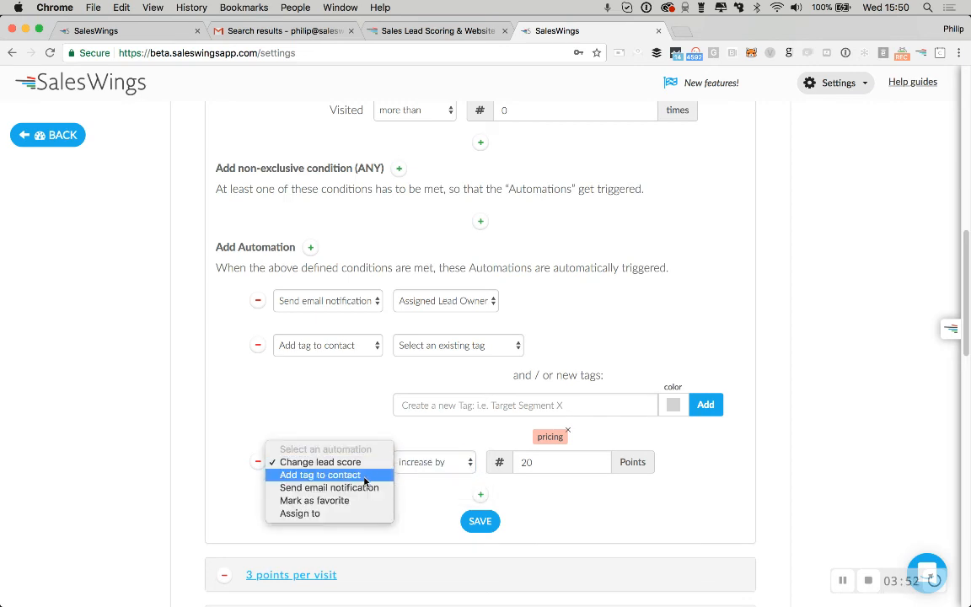
left_click(415, 496)
Add a blank automation row below Change lead score and look through its automation types without choosing one.
left_click(480, 495)
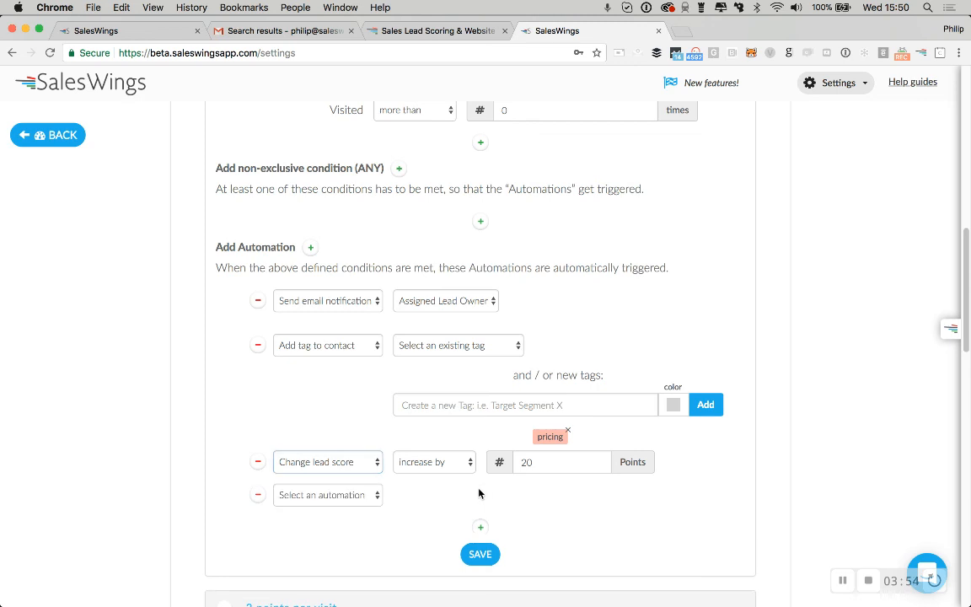
left_click(375, 495)
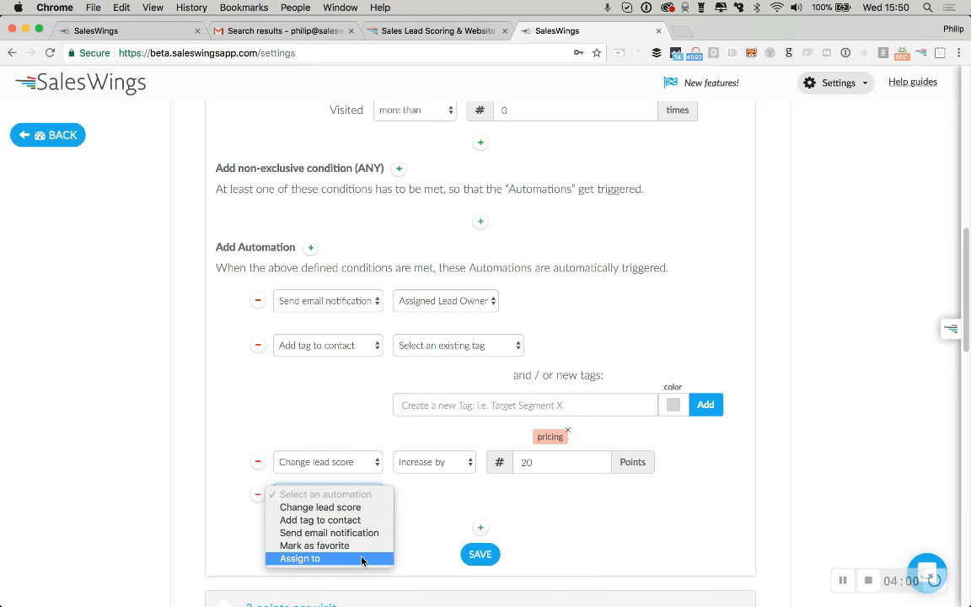
left_click(416, 498)
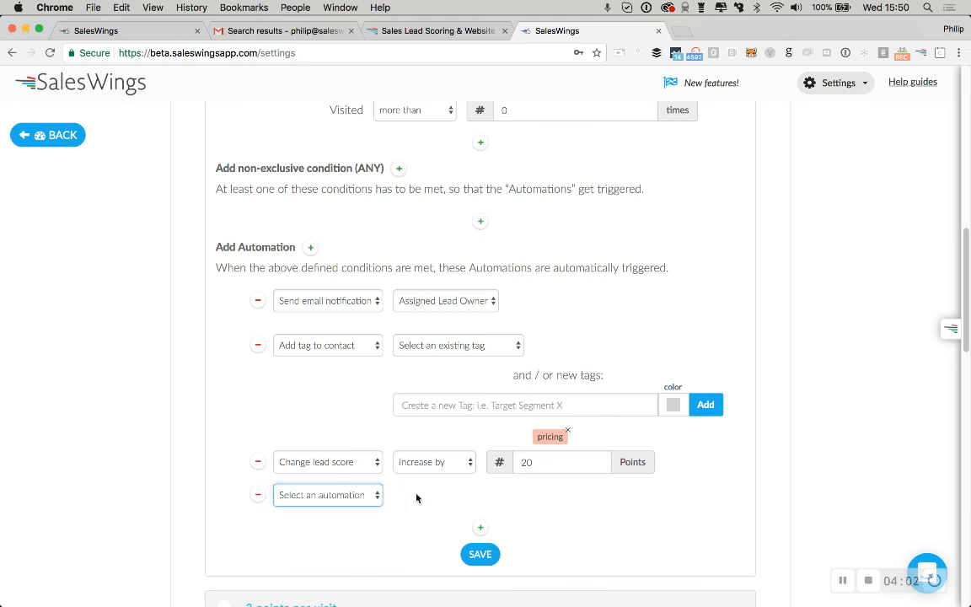
scroll(416, 498, "up", 6)
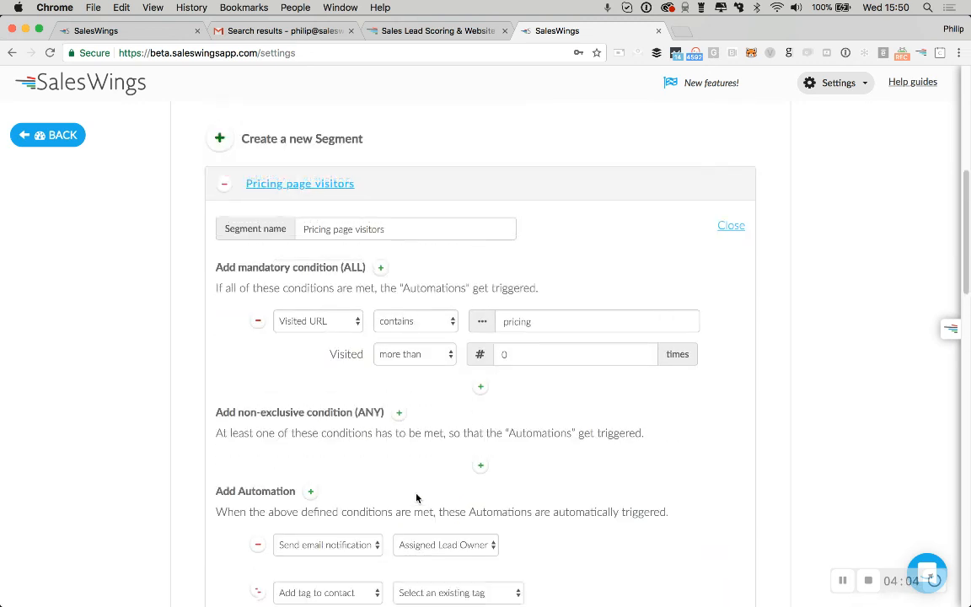
scroll(416, 497, "up", 4)
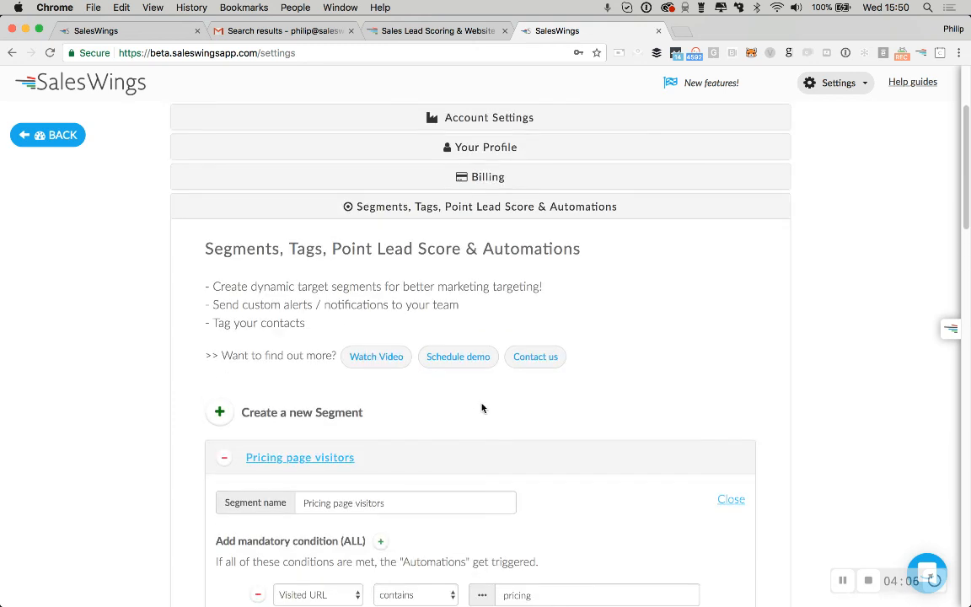